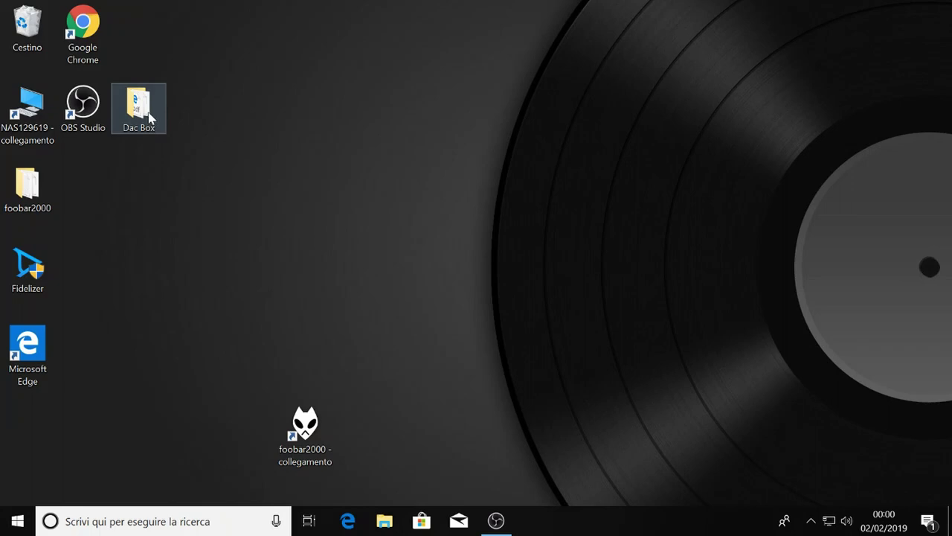
Check which playback device and volume level Windows is using from the system volume control
right_click(847, 522)
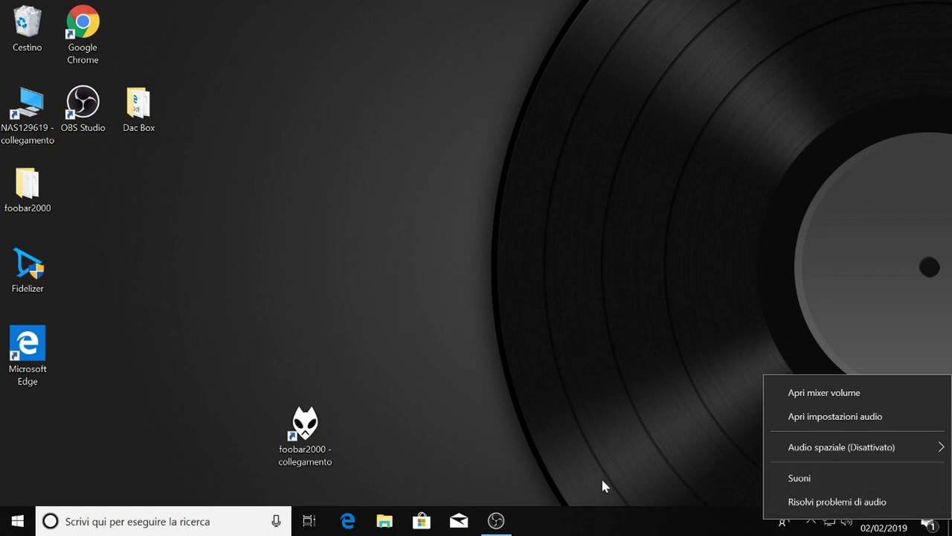
left_click(580, 467)
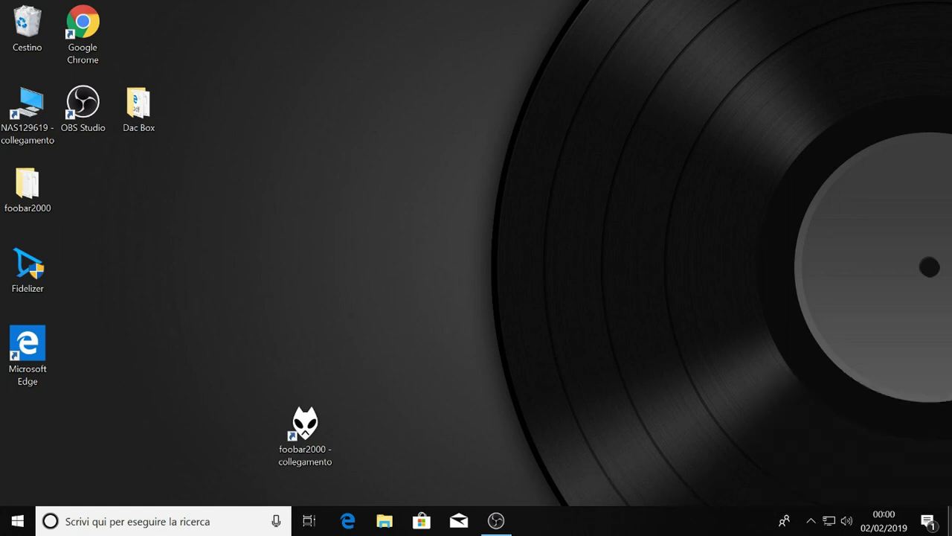
left_click(851, 522)
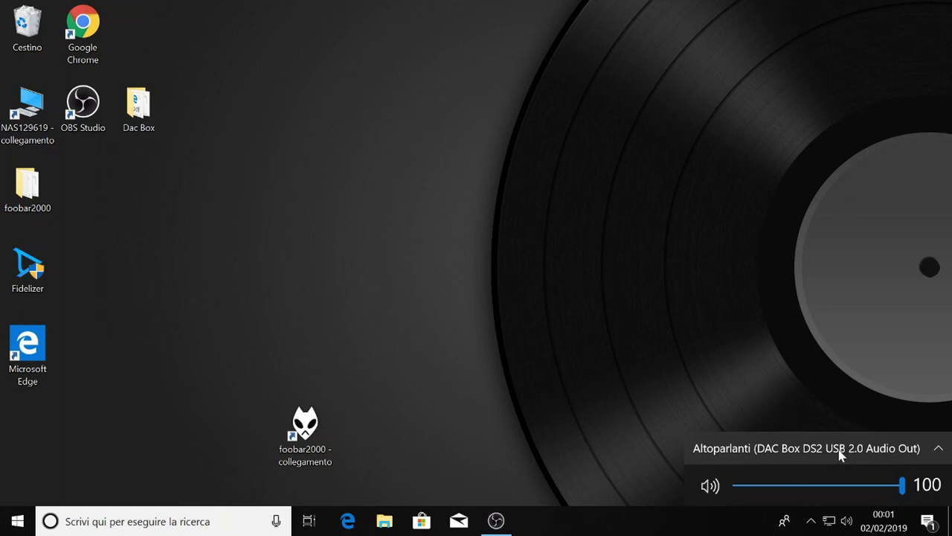
left_click(554, 401)
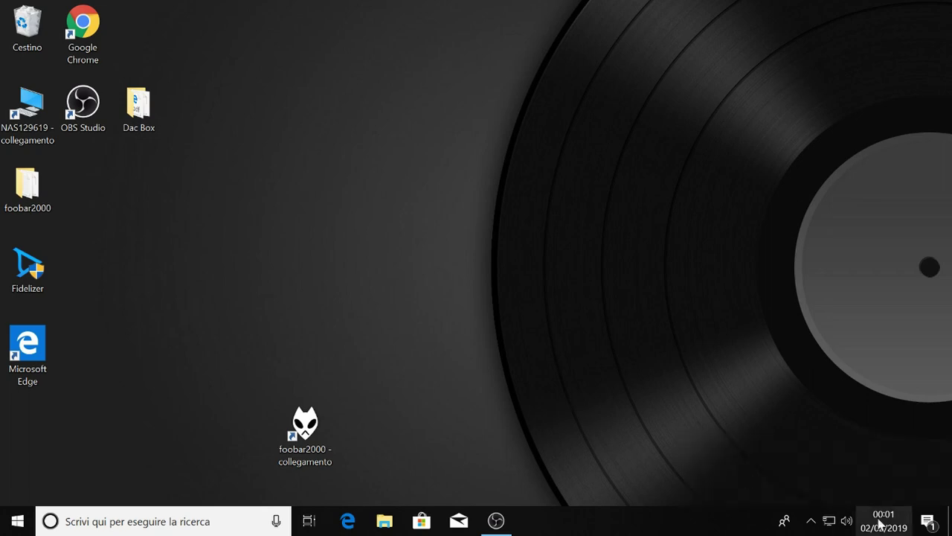
Review the playback devices in the Windows sound settings, moving the dialog toward the screen centre, and close it
right_click(845, 522)
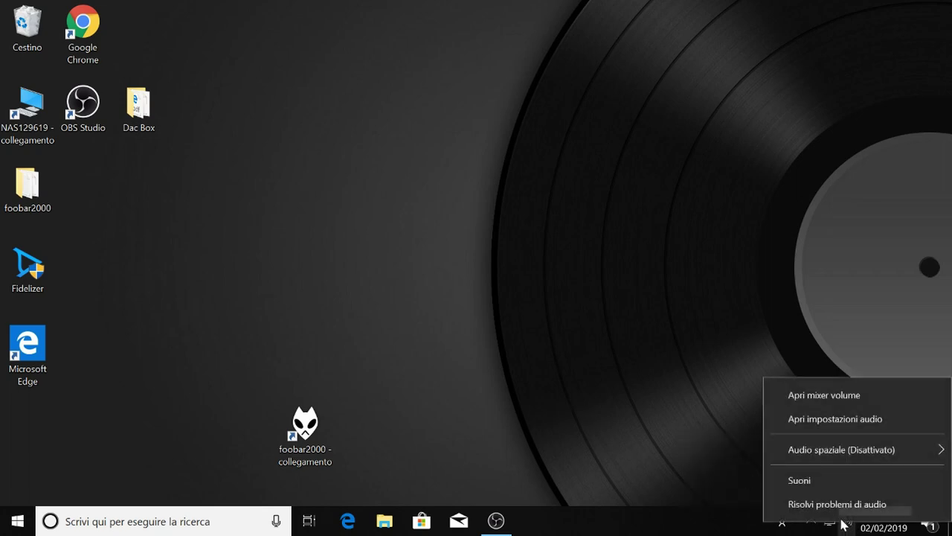
left_click(800, 481)
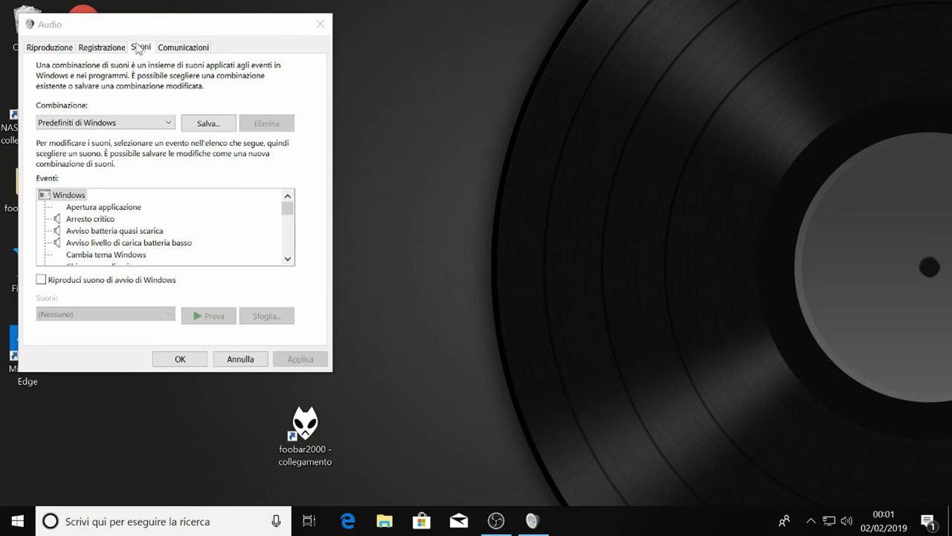
left_click_drag(136, 34, 375, 43)
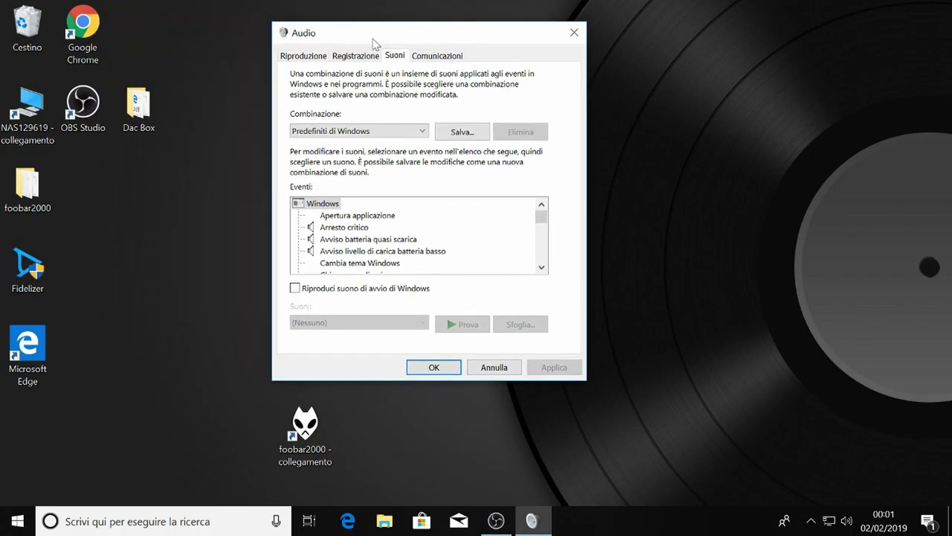
left_click(311, 56)
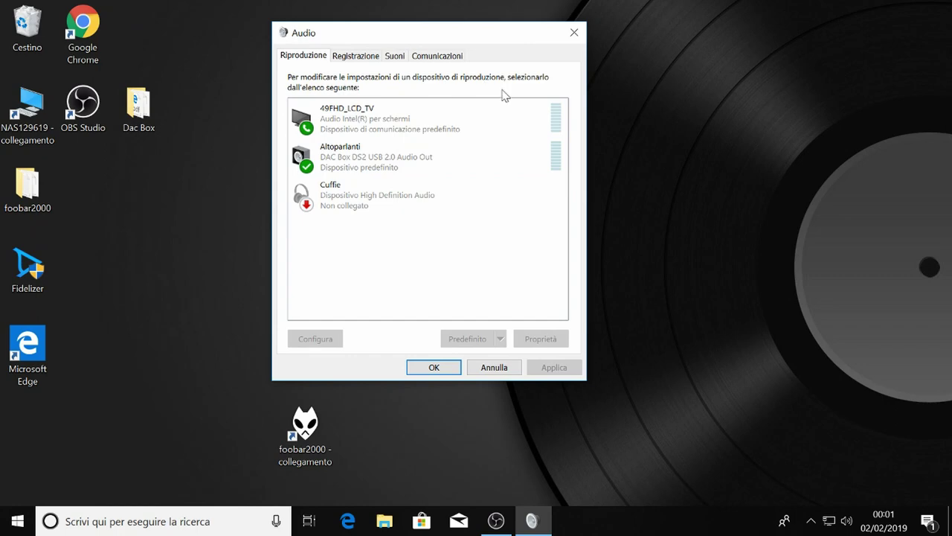
left_click(572, 35)
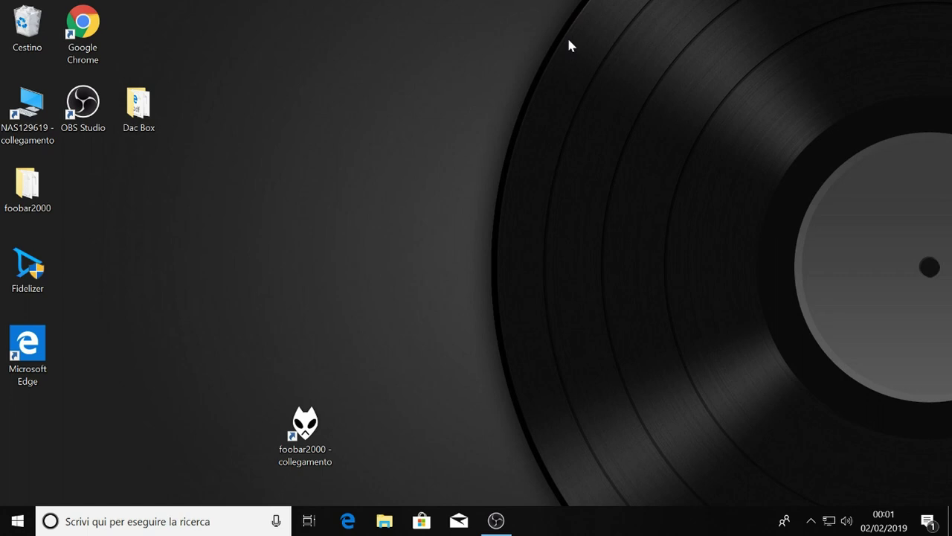
Launch foobar2000 from the desktop and open its preferences
left_click(301, 426)
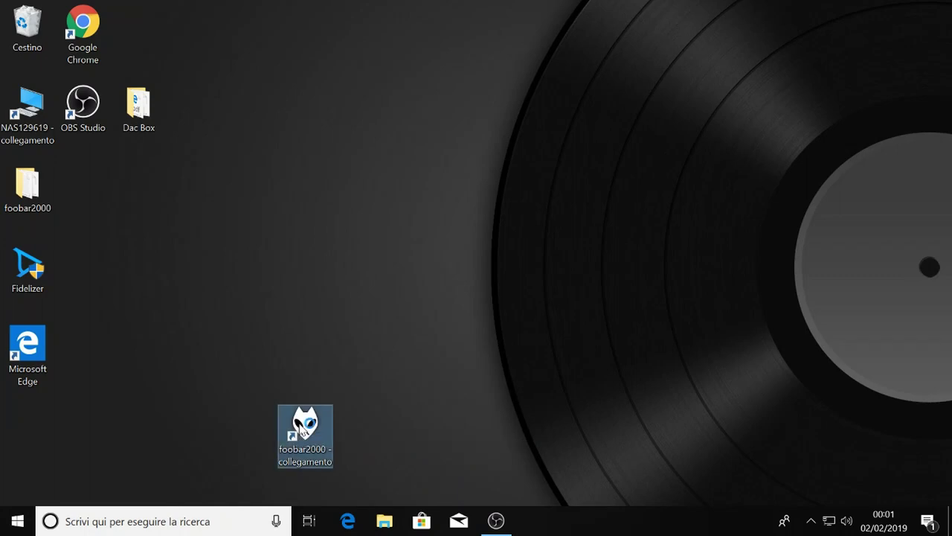
double_click(302, 425)
left_click(206, 457)
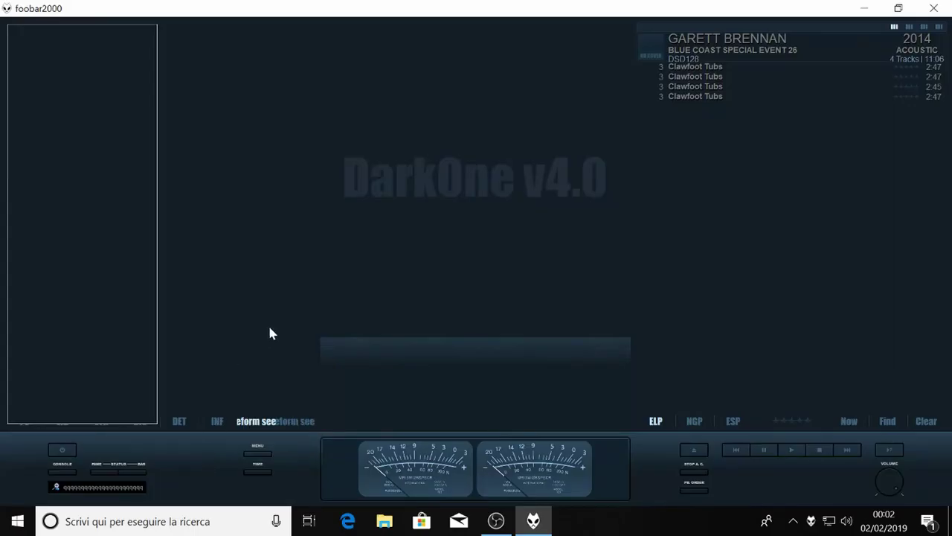
left_click(256, 452)
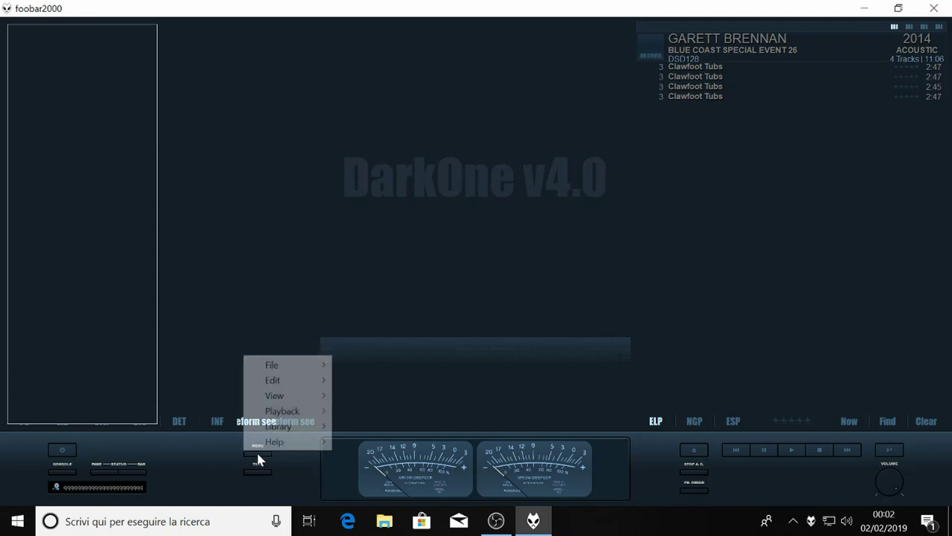
mouse_move(287, 361)
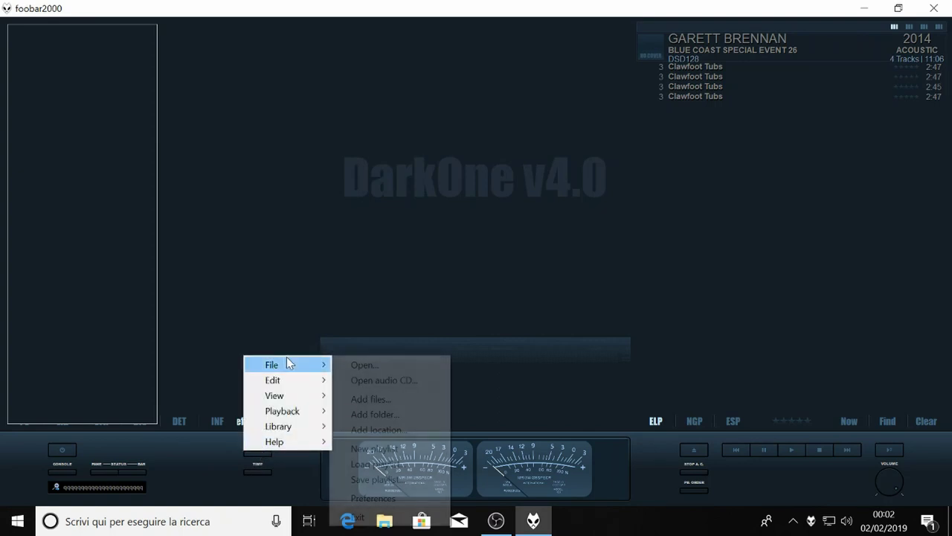
left_click(366, 500)
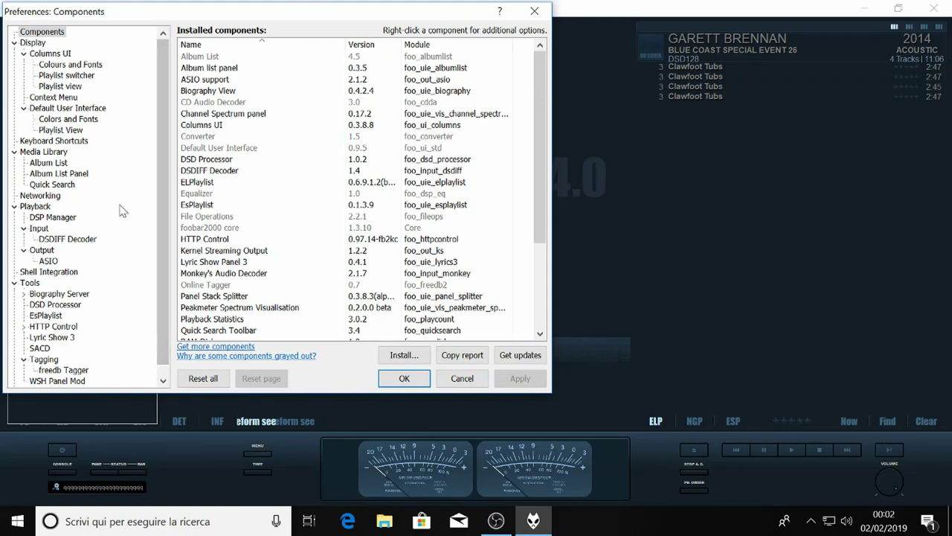
Review the output devices with DSD : ASIO : Pro-Ject Box ASIO Driver chosen, and close the preferences and foobar2000
left_click(49, 251)
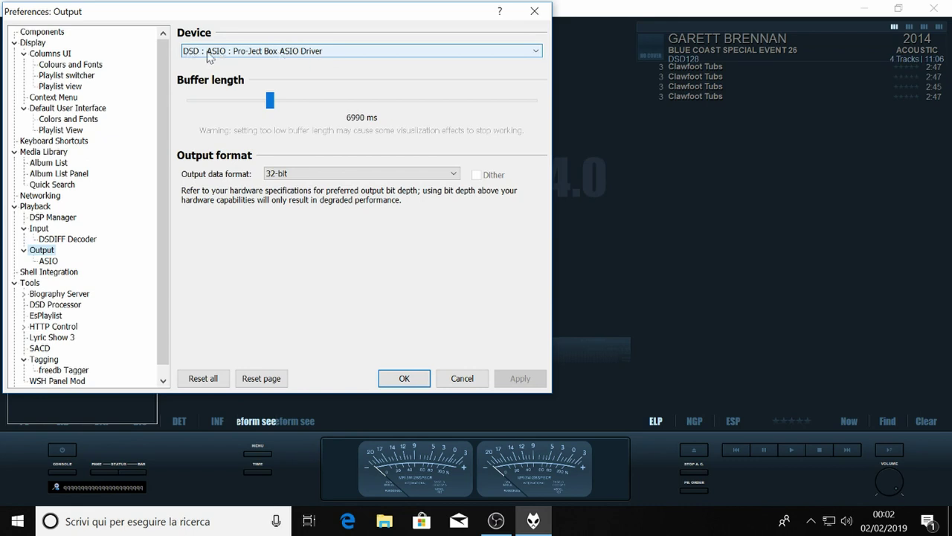
left_click(536, 53)
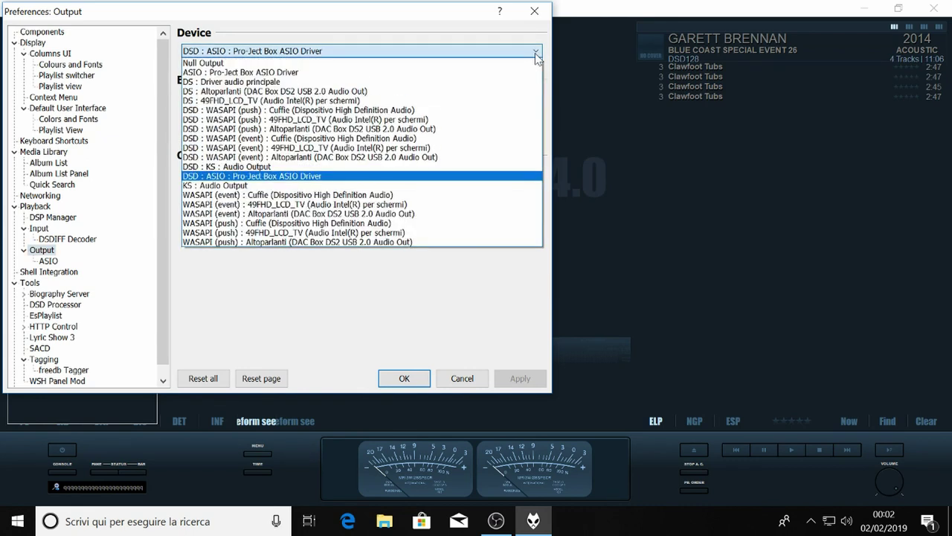
left_click(500, 177)
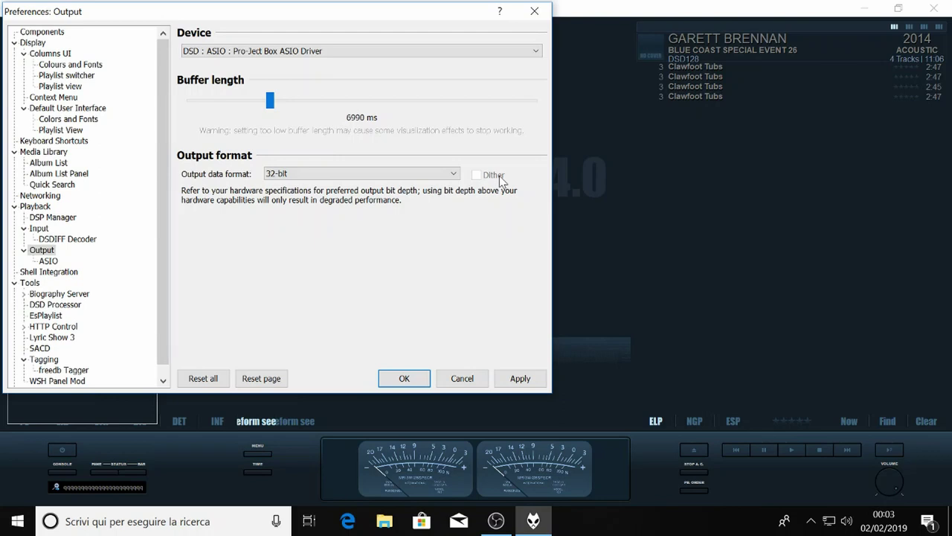
left_click(535, 11)
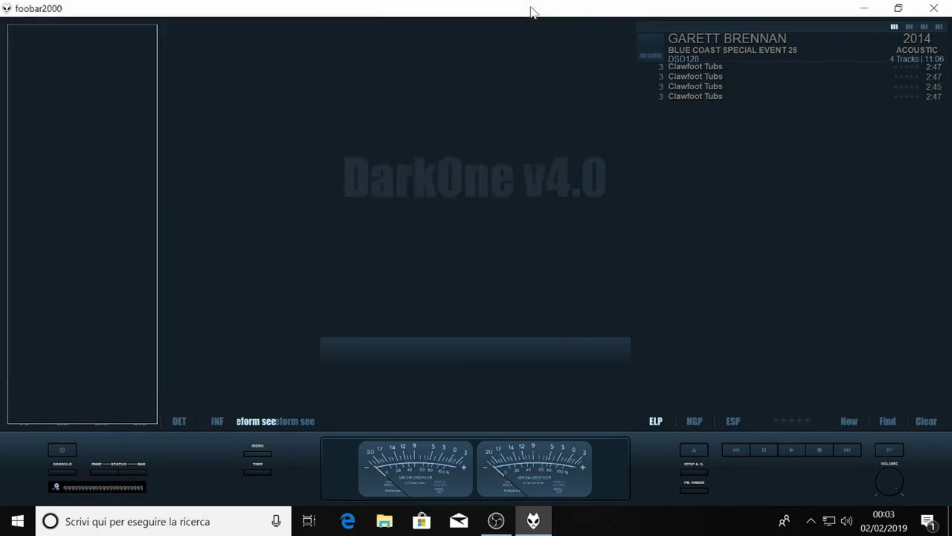
left_click(939, 8)
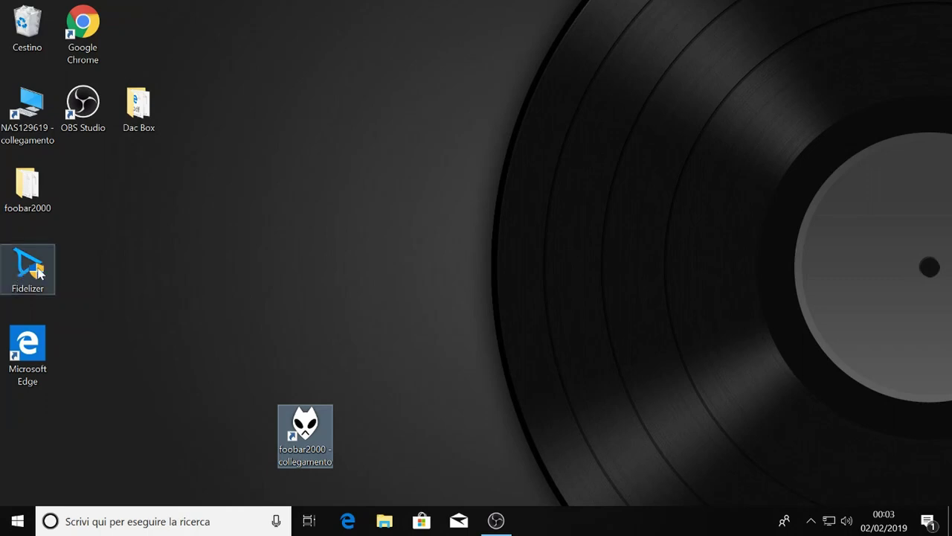
Browse the NAS shortcut to the musica folder inside Multimedia, look over its album folders and close the window
mouse_move(37, 271)
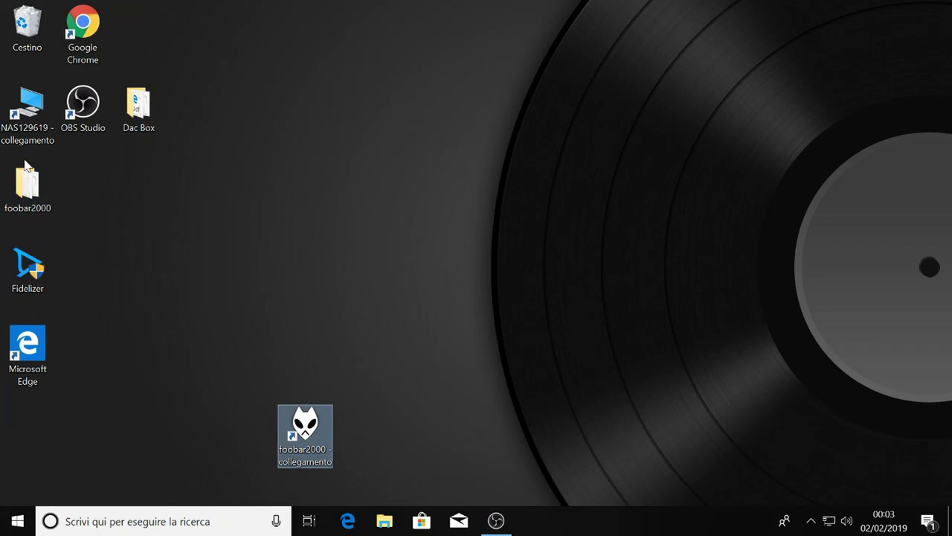
left_click(38, 116)
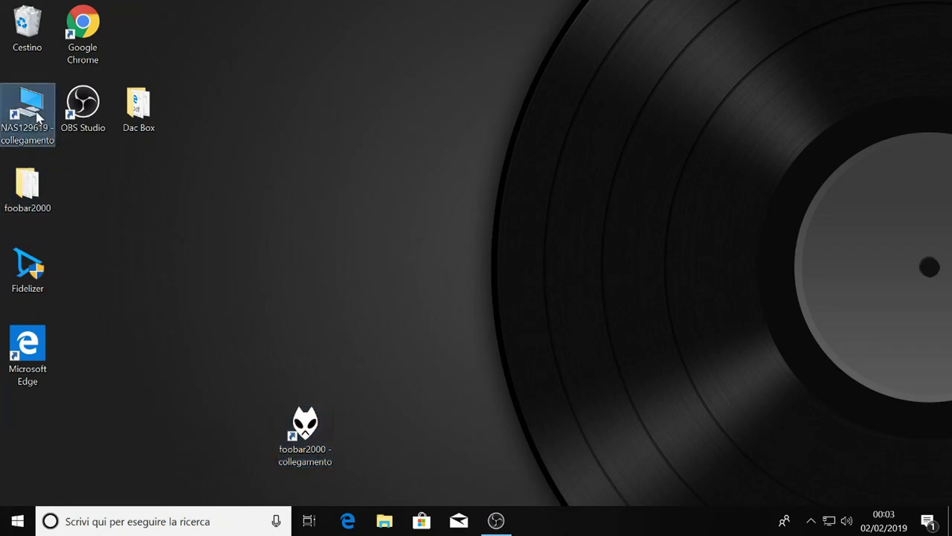
double_click(39, 115)
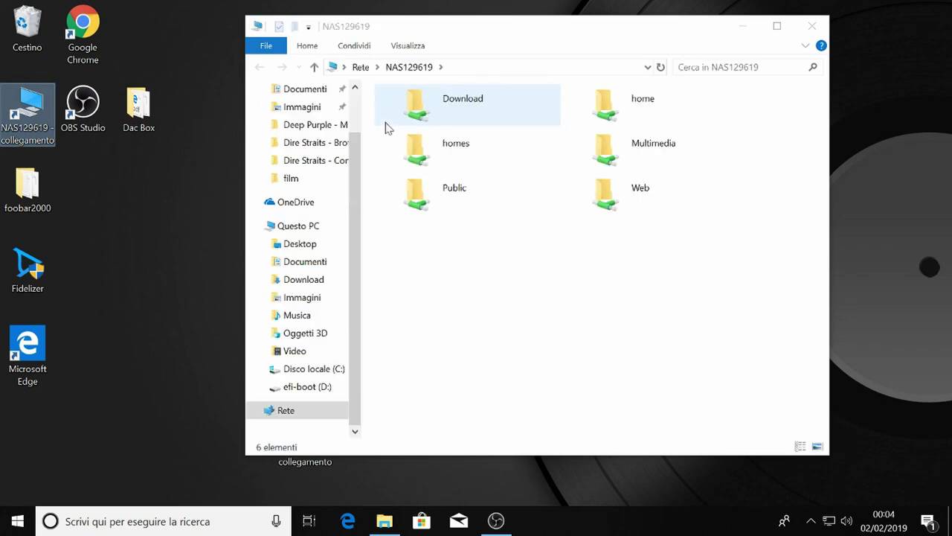
double_click(624, 156)
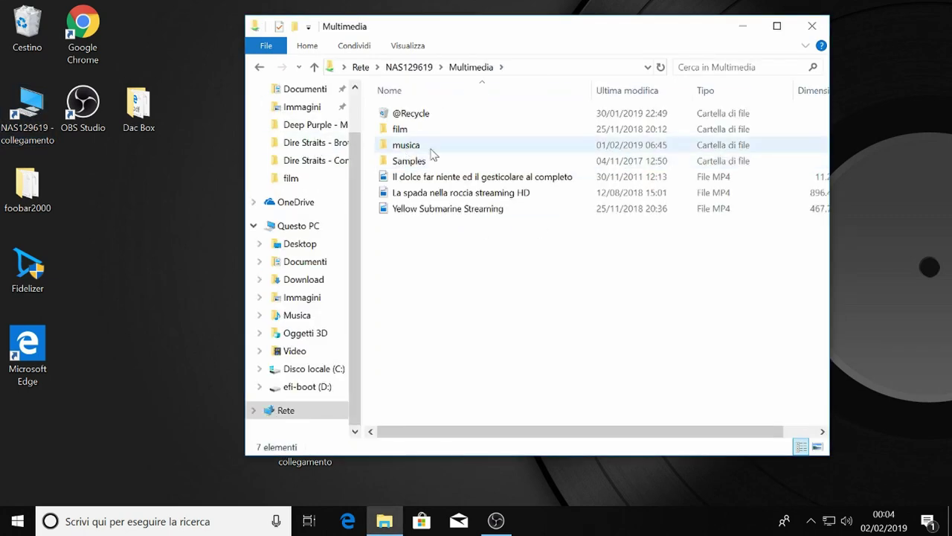
double_click(407, 145)
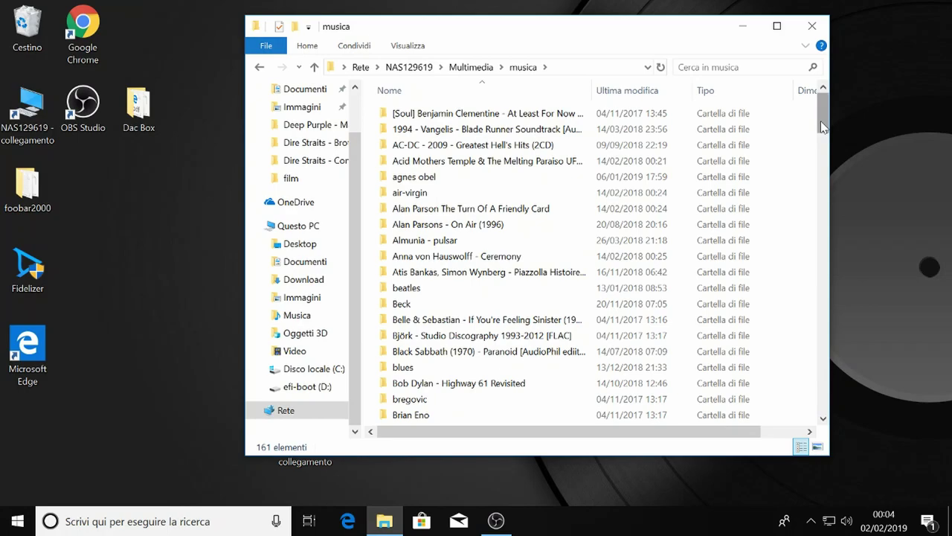
mouse_move(823, 126)
left_mouse_down()
mouse_move(824, 282)
mouse_move(824, 152)
mouse_move(813, 132)
left_mouse_up()
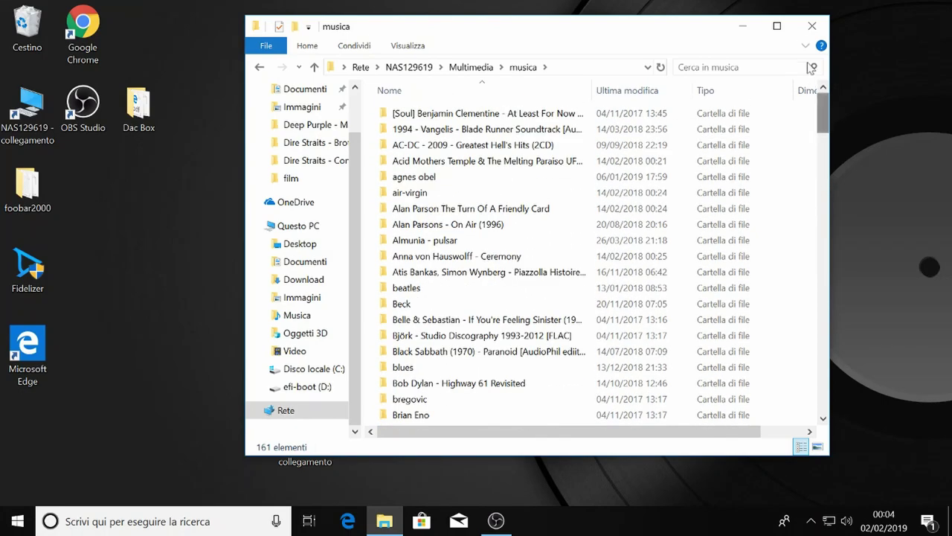
left_click(811, 27)
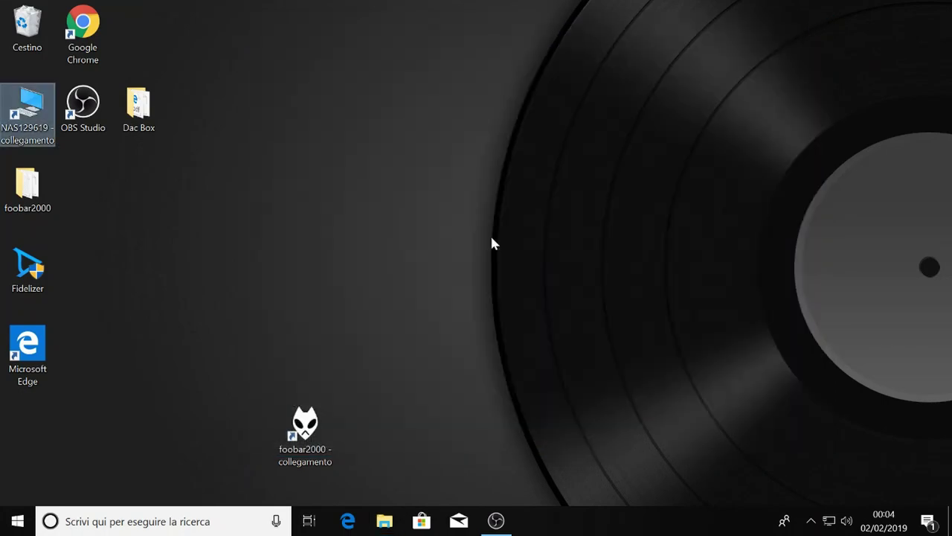
Relaunch foobar2000, start opening an audio file and go up to the musica folder on the NAS
left_click(305, 429)
double_click(305, 430)
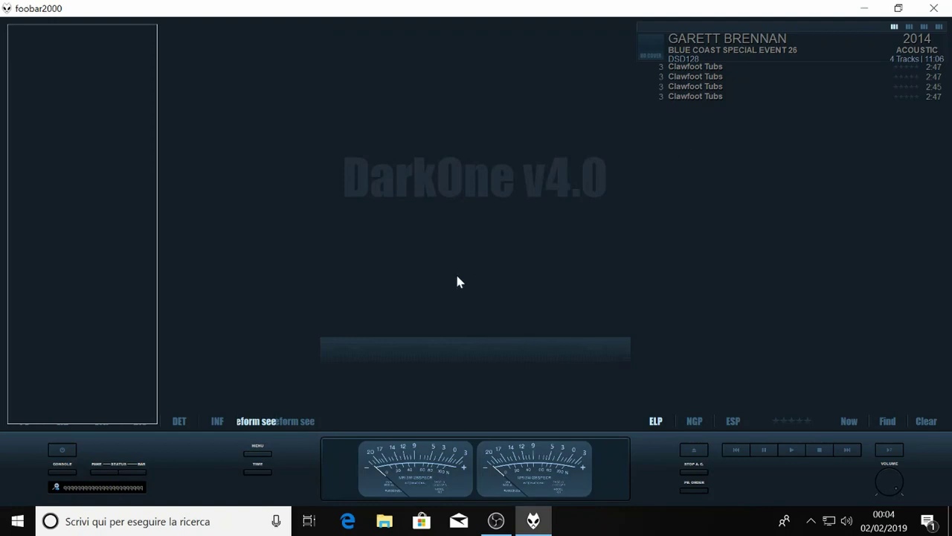
left_click(255, 457)
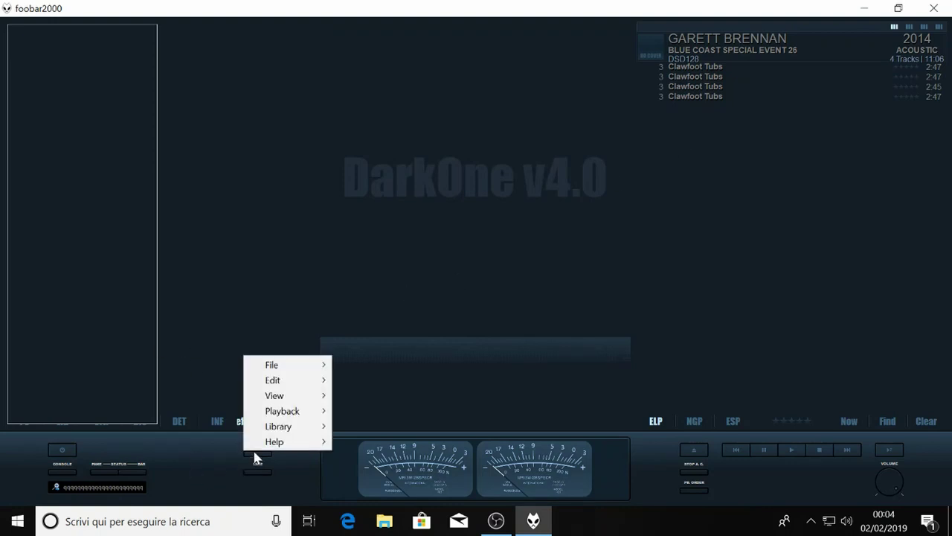
mouse_move(280, 368)
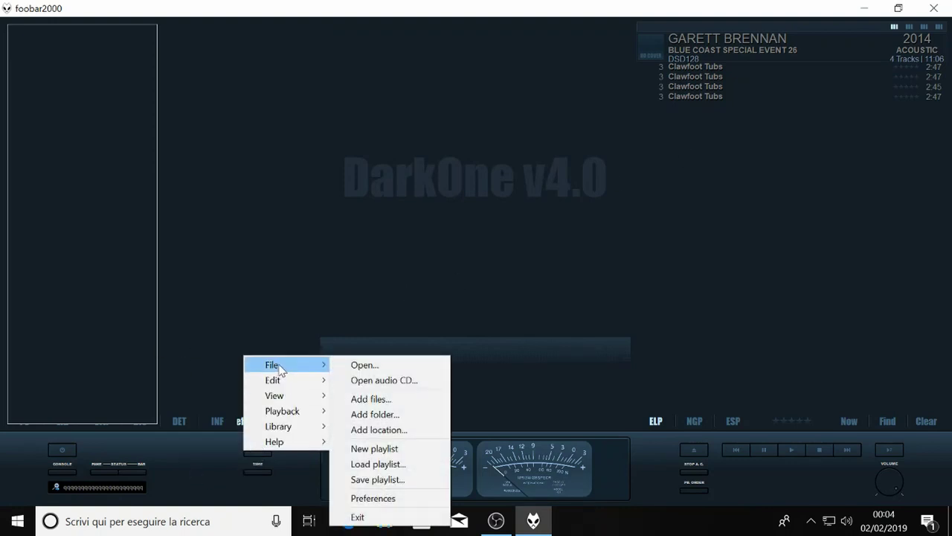
left_click(391, 365)
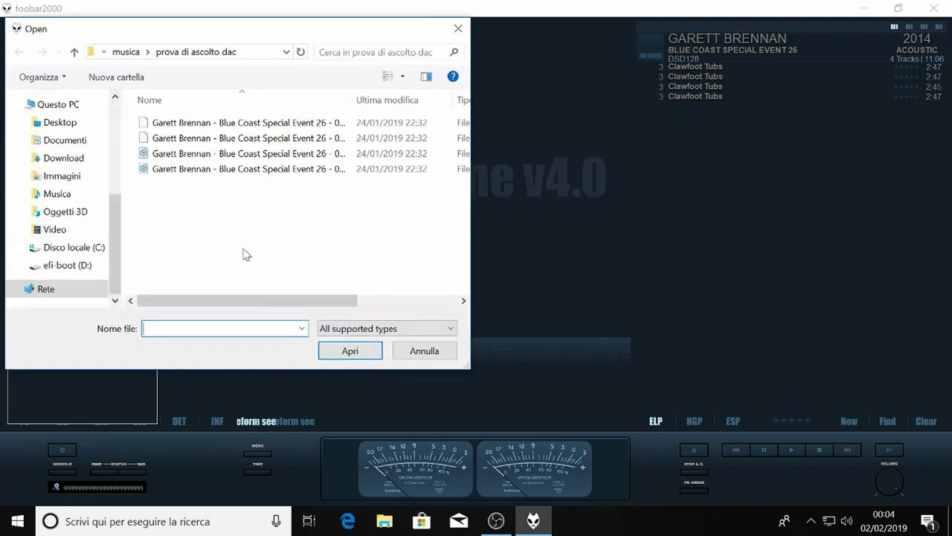
left_click(123, 52)
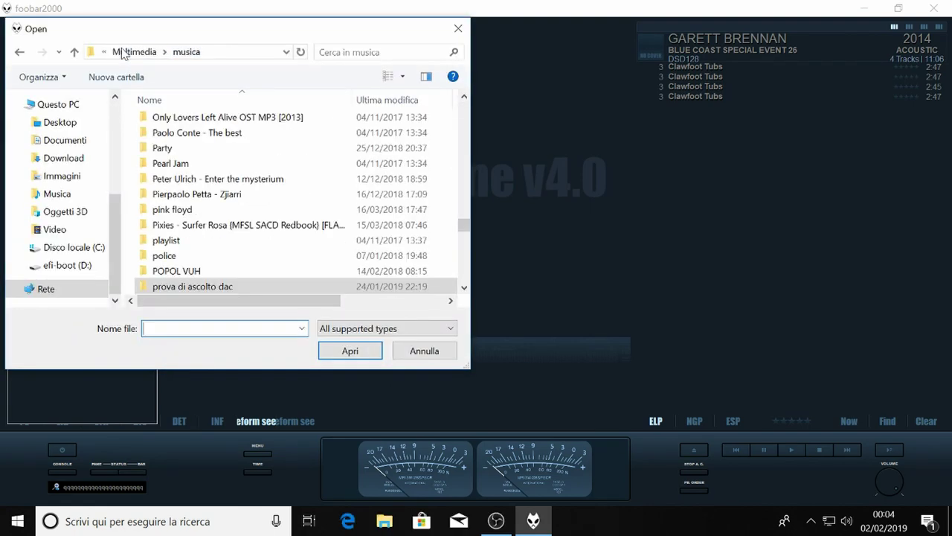